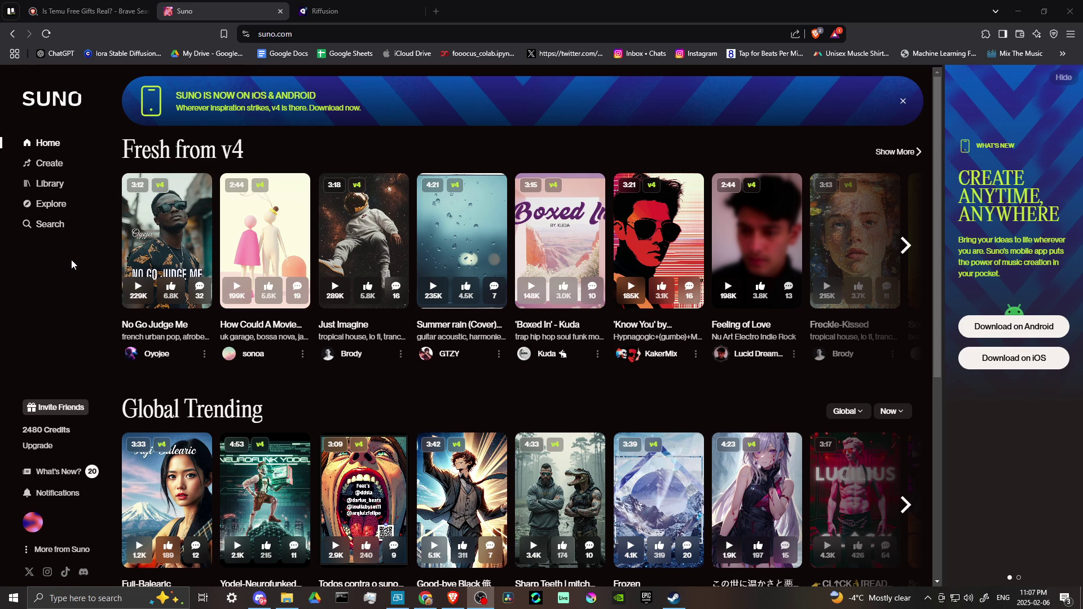
{"action": "left_click", "coordinate": [49, 162]}
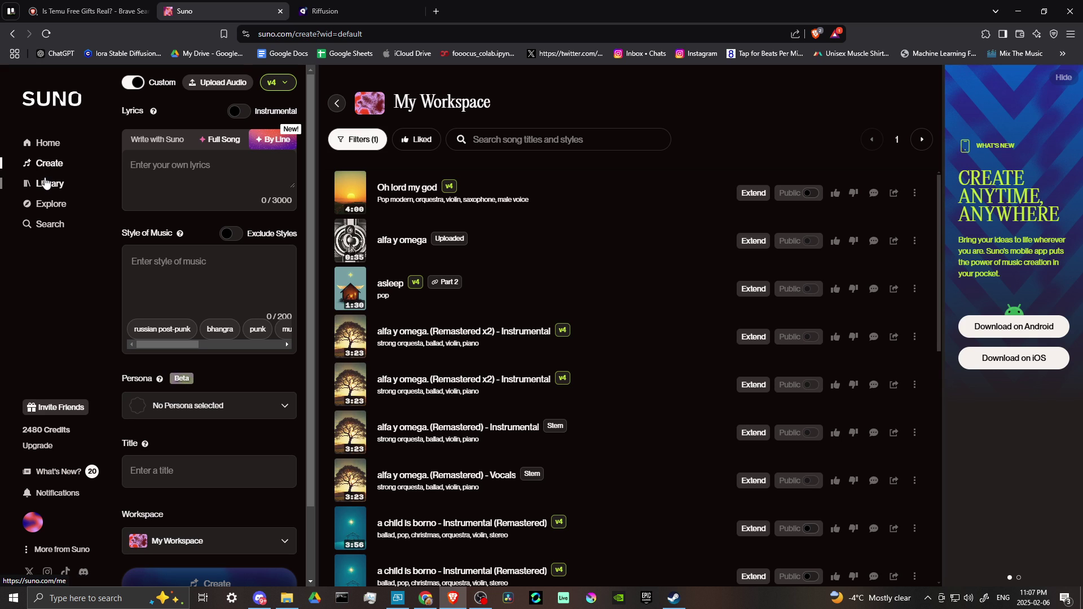
{"action": "left_click", "coordinate": [49, 184]}
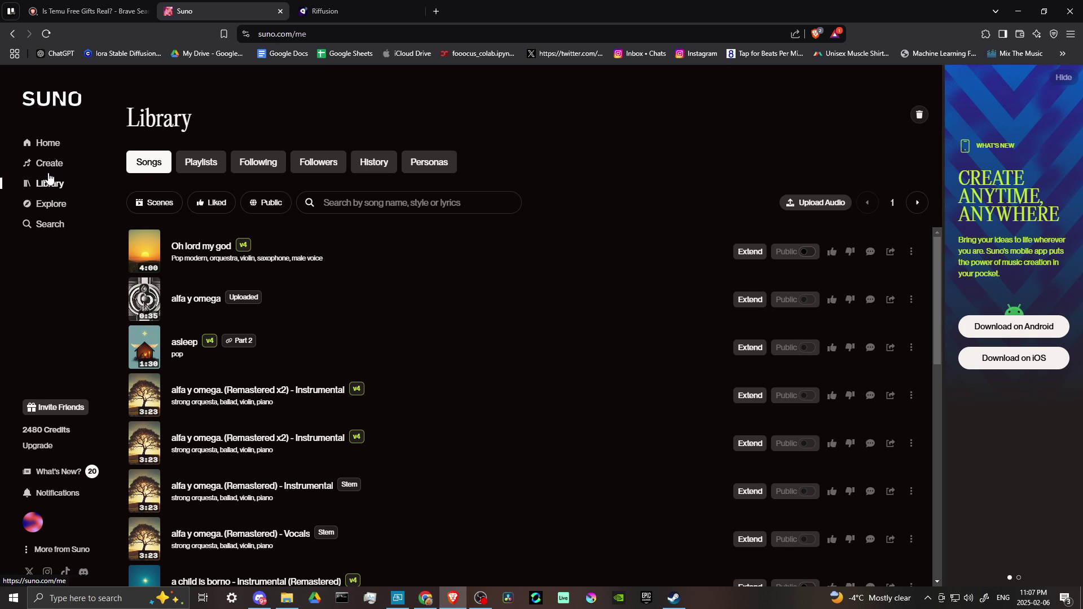
{"action": "left_click", "coordinate": [50, 163]}
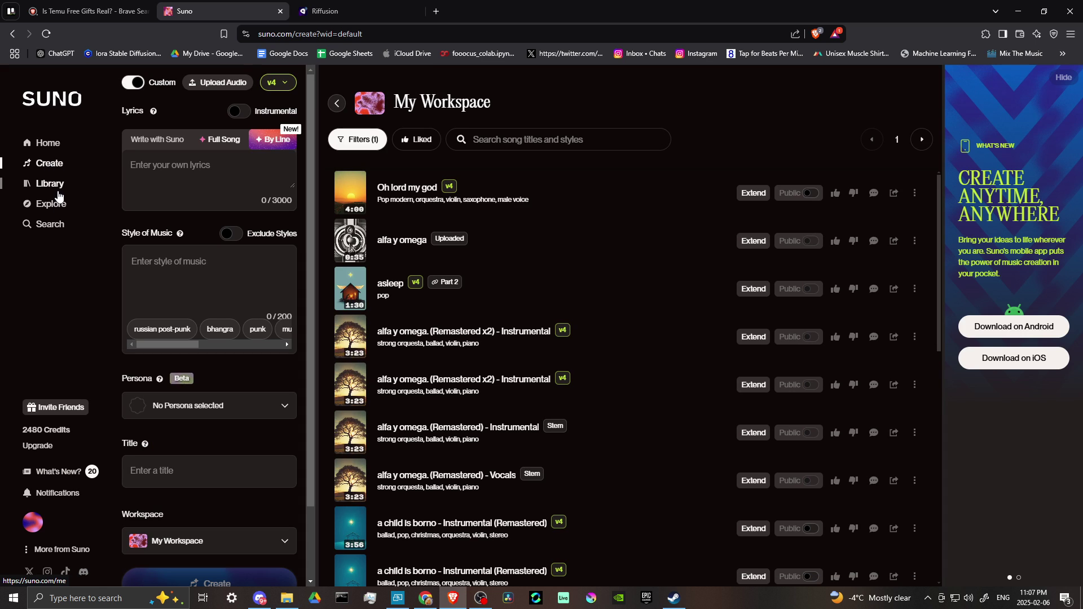
{"action": "scroll", "coordinate": [643, 289], "scroll_direction": "down", "scroll_amount": 3}
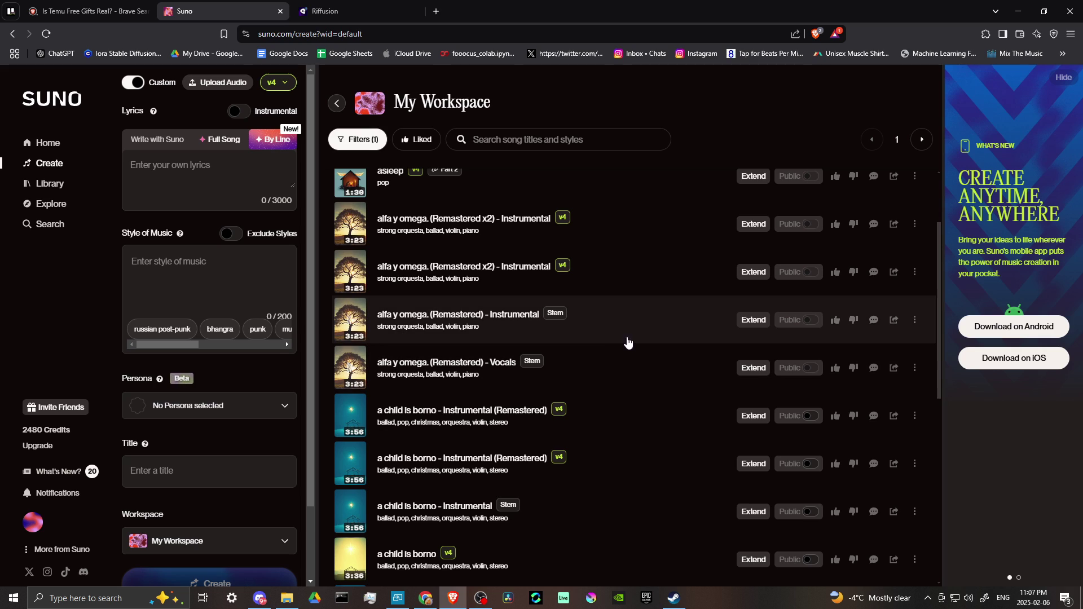
Start stem extraction for 'asleep' via Get Stems in its actions menu
{"action": "left_click", "coordinate": [916, 178]}
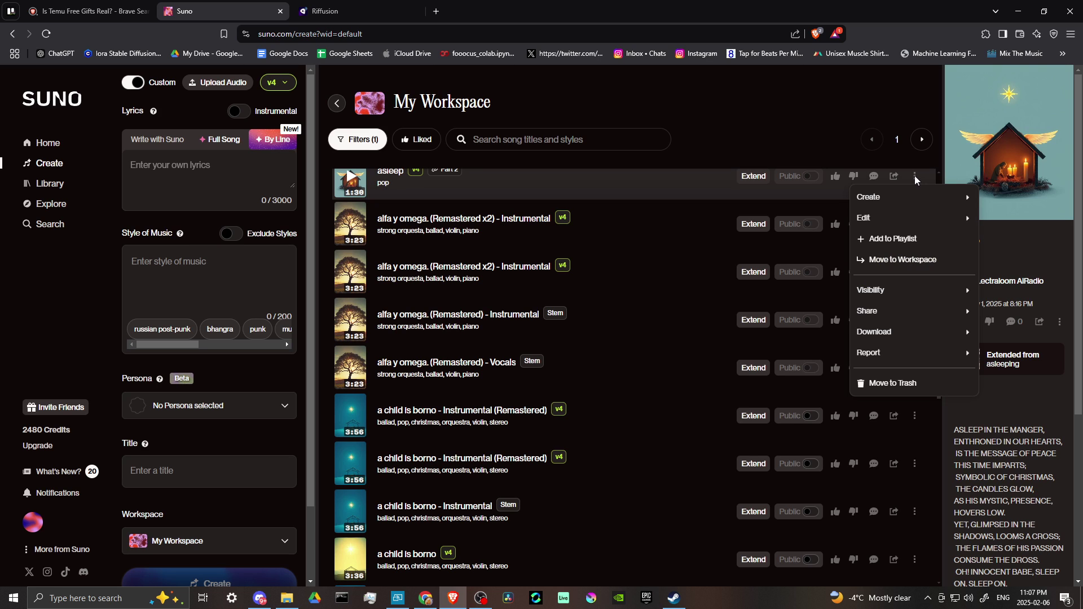
{"action": "mouse_move", "coordinate": [870, 197]}
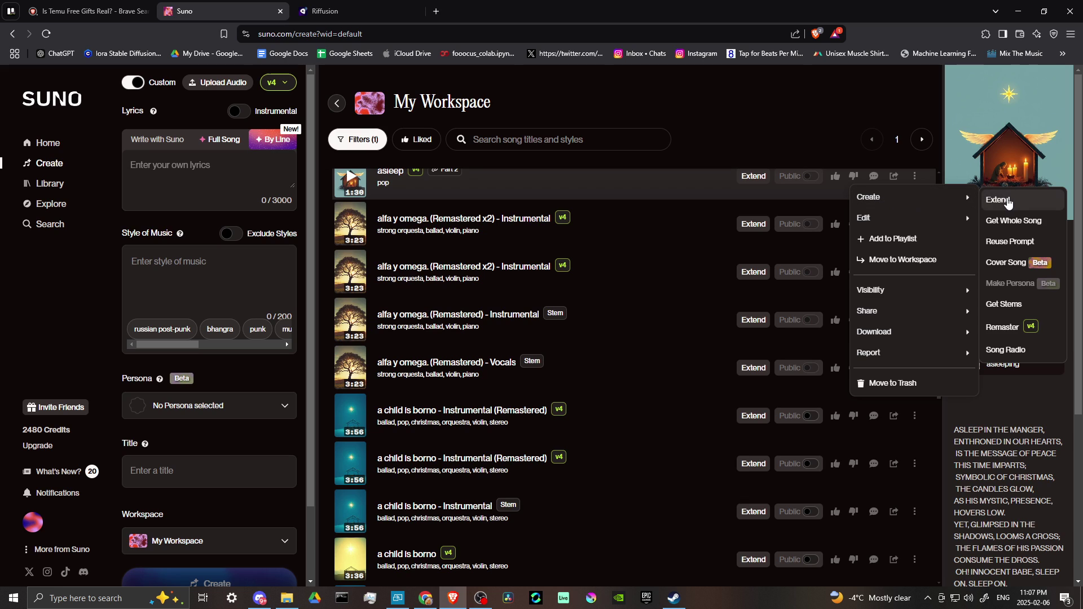
{"action": "left_click", "coordinate": [1004, 304]}
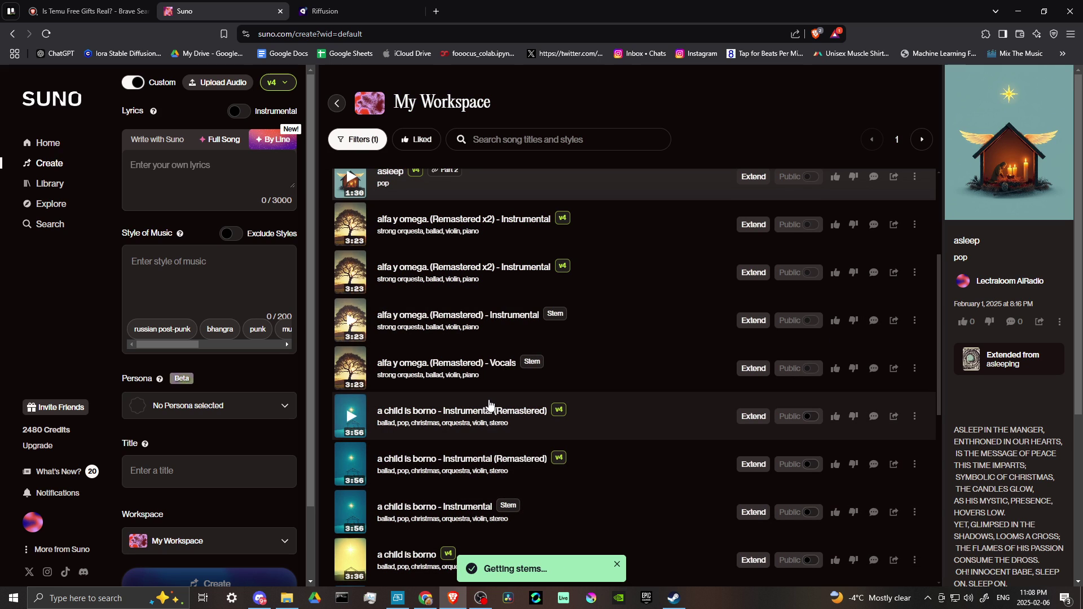
{"action": "scroll", "coordinate": [490, 404], "scroll_direction": "up", "scroll_amount": 3}
{"action": "scroll", "coordinate": [490, 405], "scroll_direction": "up", "scroll_amount": 1}
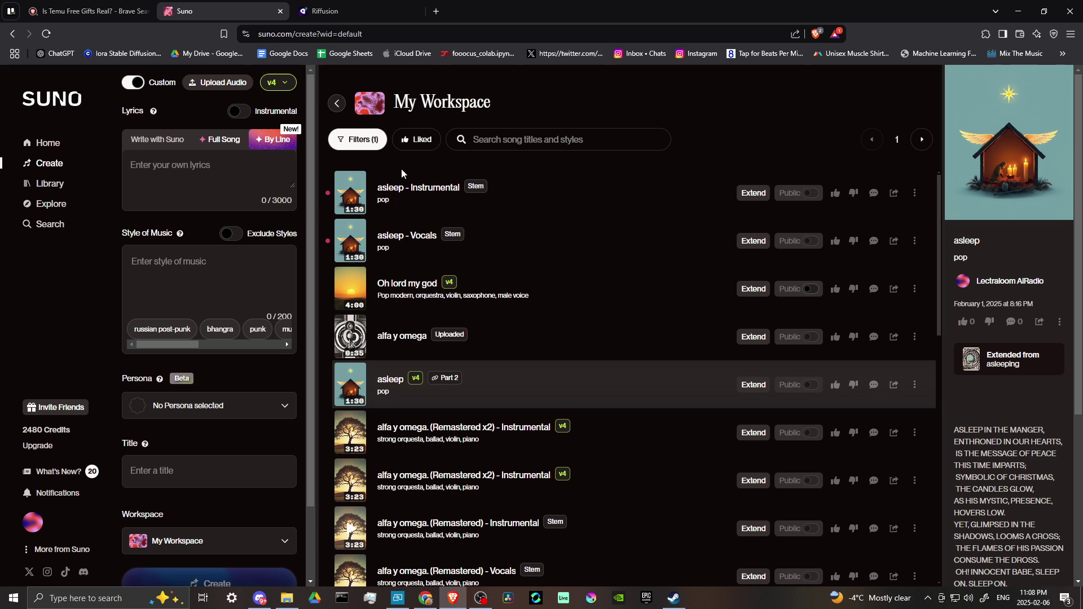
{"action": "mouse_move", "coordinate": [592, 193]}
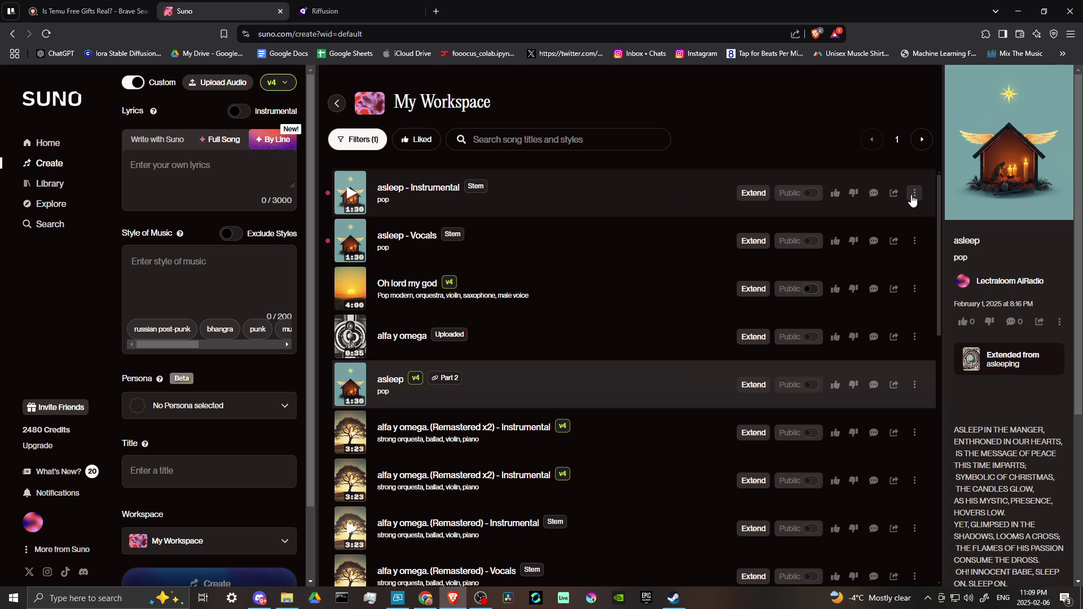
Open the actions menu on the 'asleep - Instrumental' stem row to show Download
{"action": "left_click", "coordinate": [912, 195]}
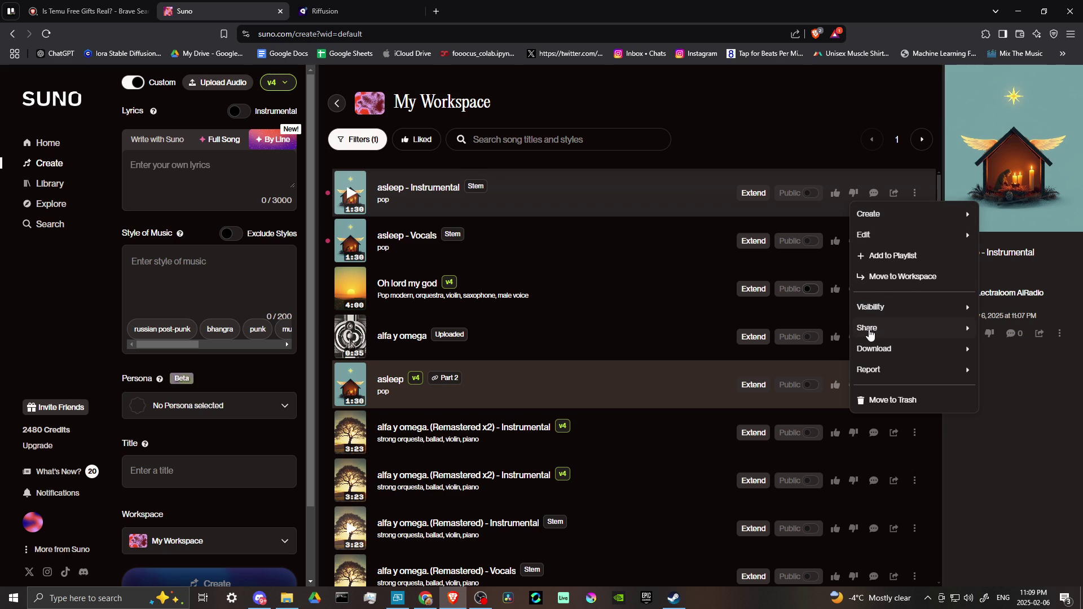